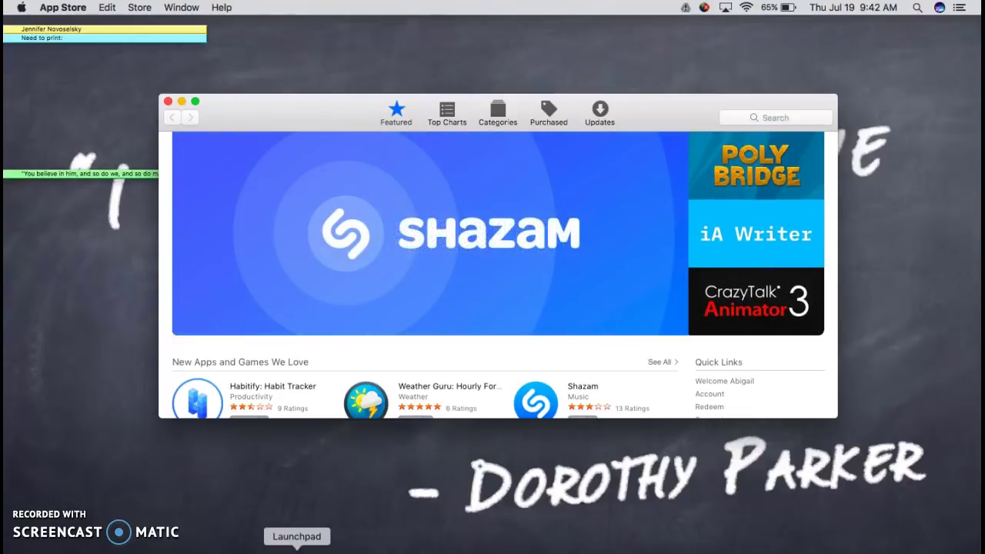
Search Launchpad for "app" and open the App Store.
left_click(296, 548)
scroll(387, 461, "left", 3)
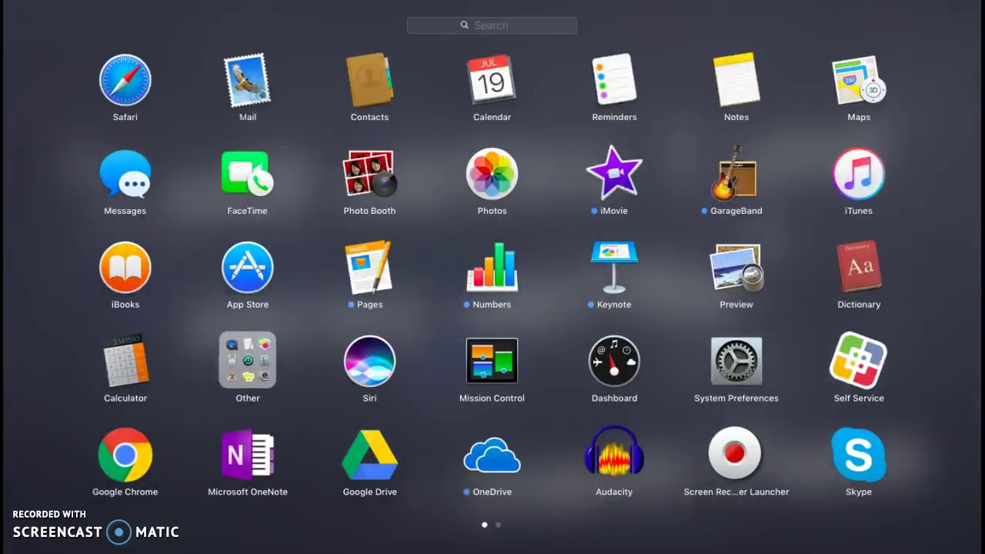
left_click(504, 31)
type("app")
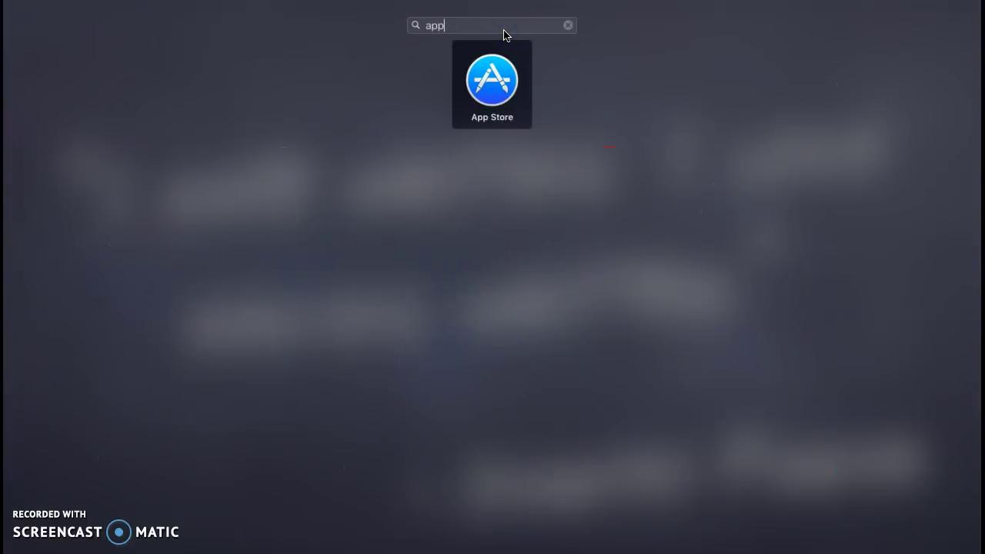
left_click(486, 123)
Search the App Store for "ibooks author" and check the download options of the iBooks Author result.
left_click(781, 112)
type("ibooks author")
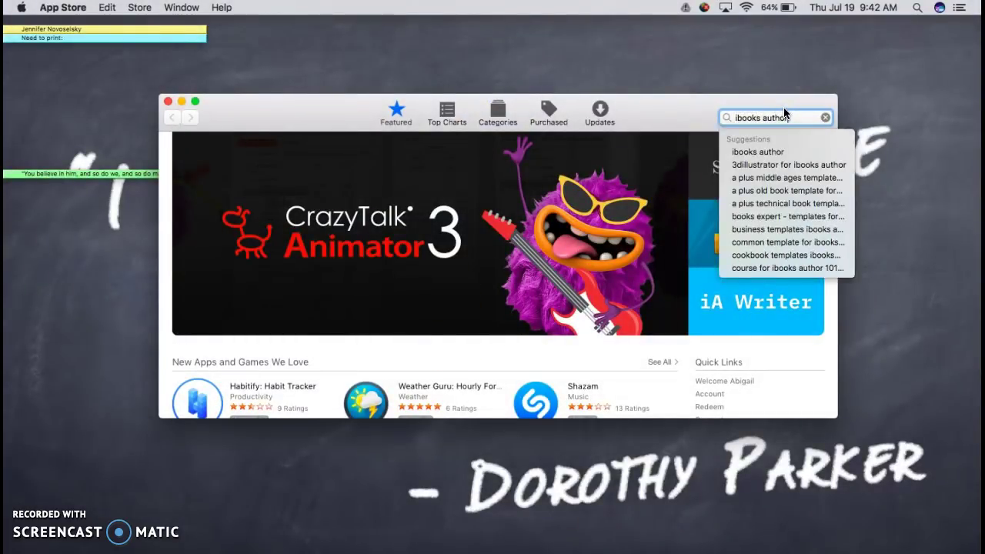
key("Return")
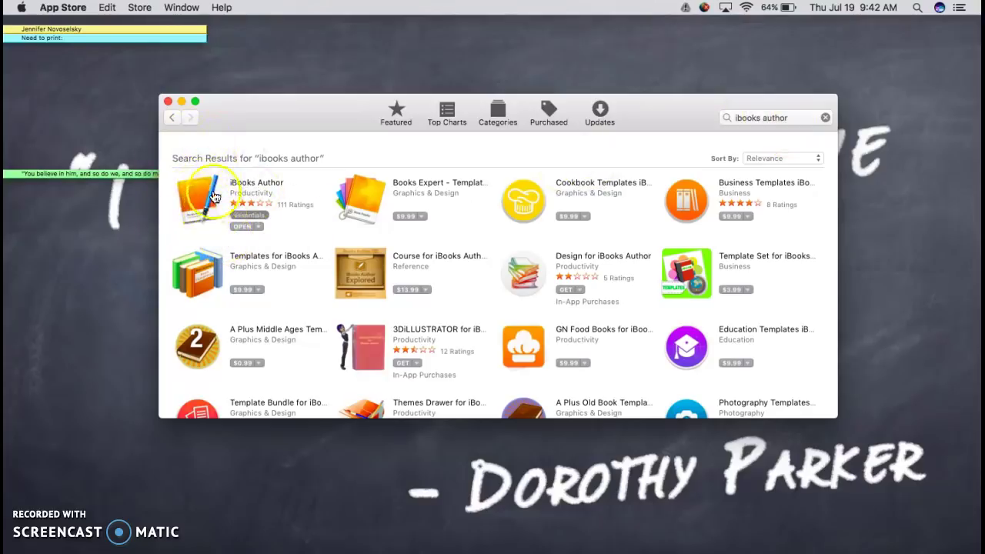
left_click(260, 227)
left_click(222, 228)
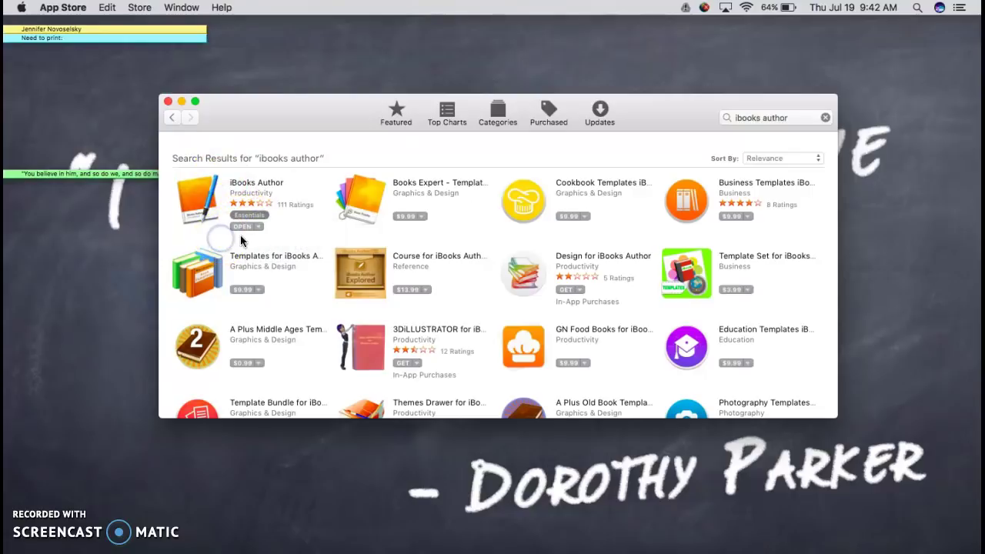
Sign out of the current App Store account.
left_click(107, 7)
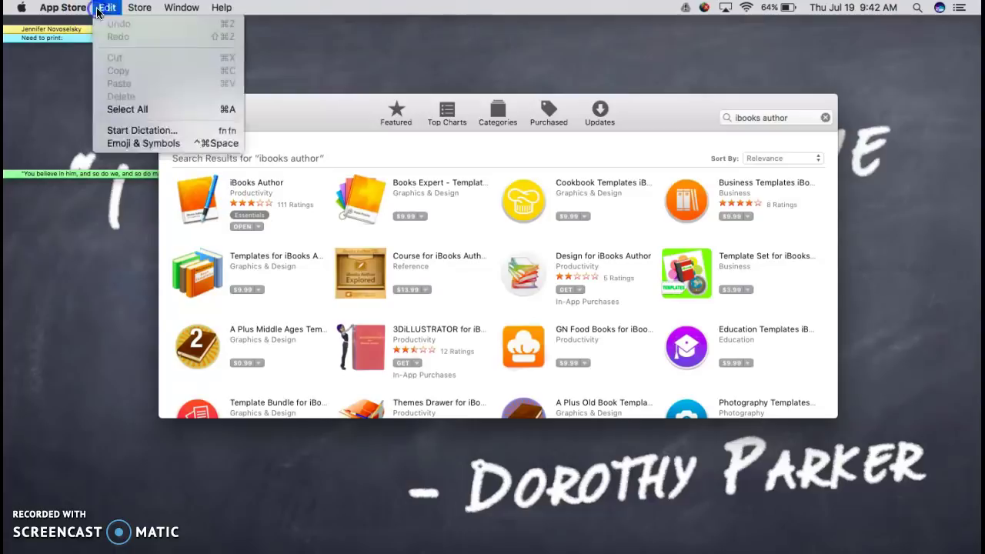
mouse_move(77, 8)
left_click(85, 11)
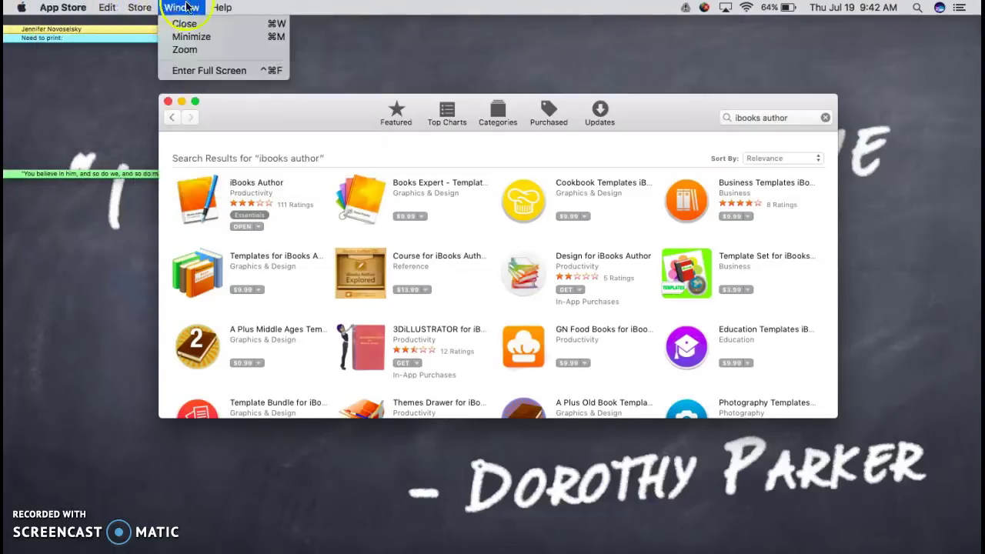
mouse_move(140, 7)
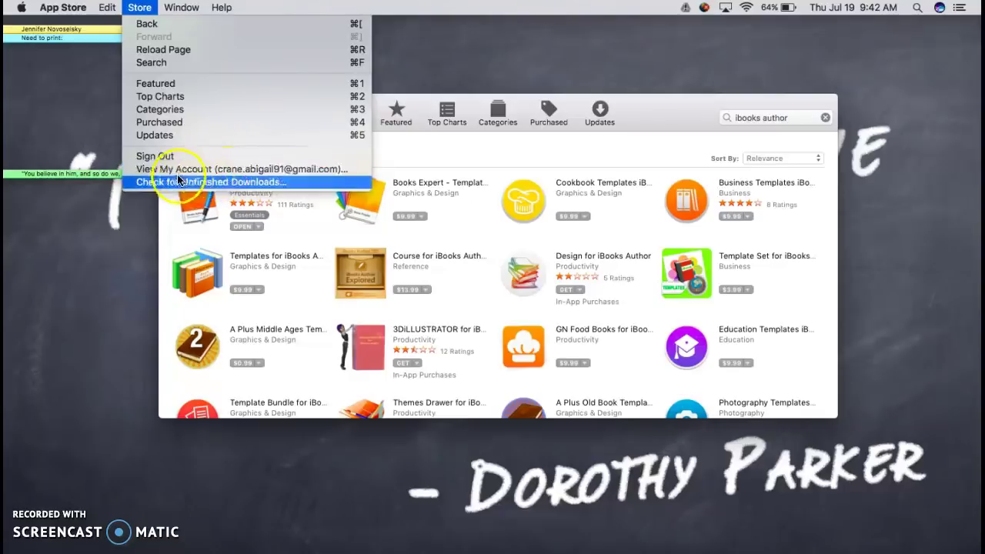
left_click(301, 156)
Bring up the App Store sign-in prompt and its forgotten-password option, and dismiss the password reset.
left_click(139, 7)
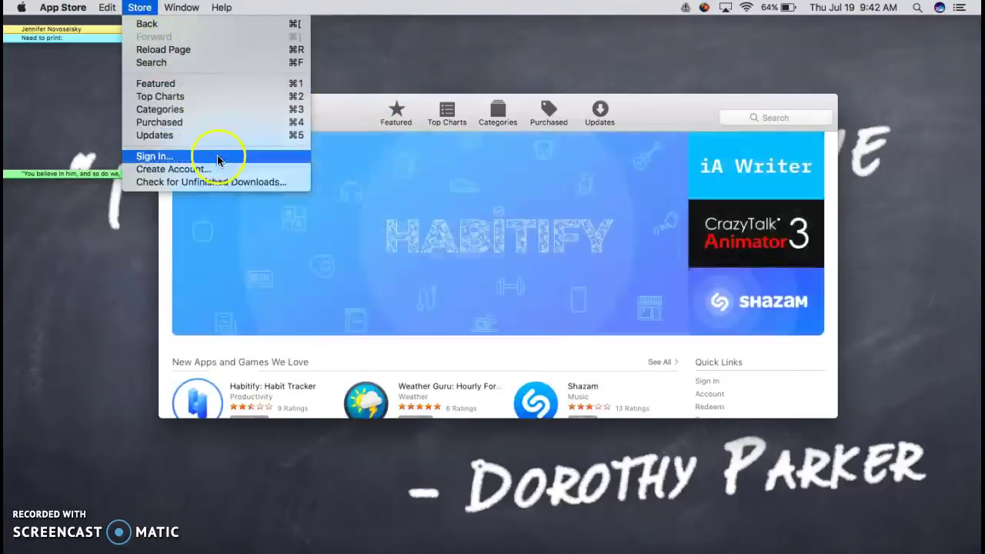
left_click(219, 157)
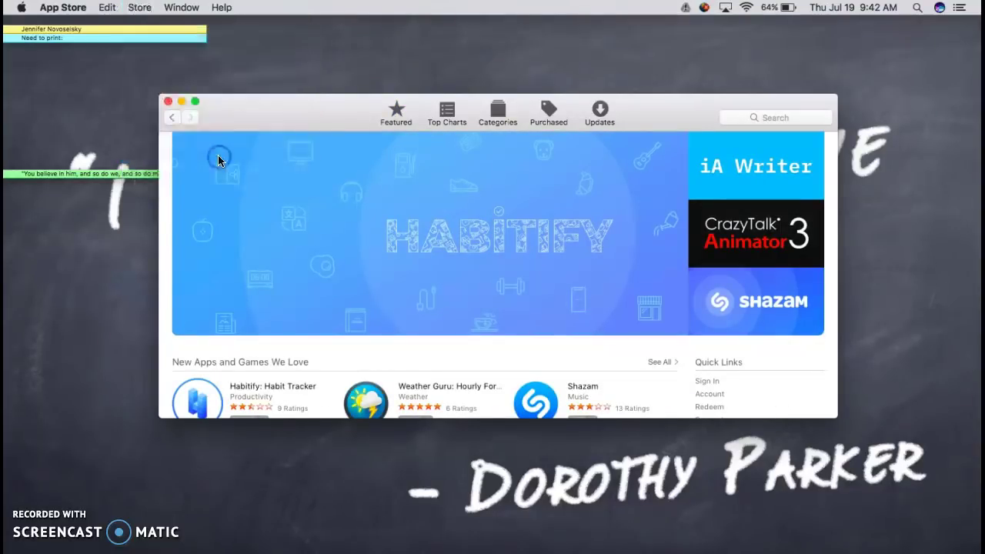
left_click(541, 217)
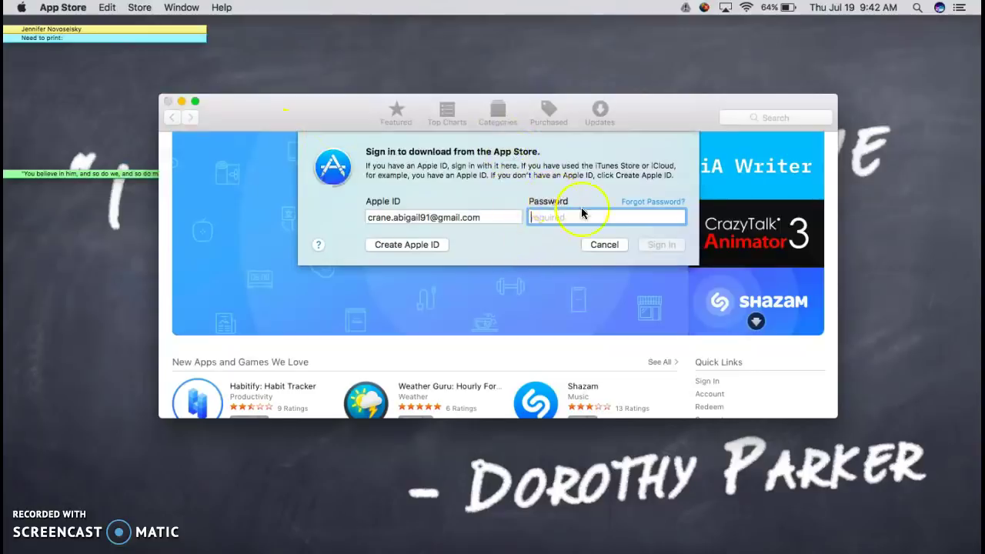
left_click(664, 202)
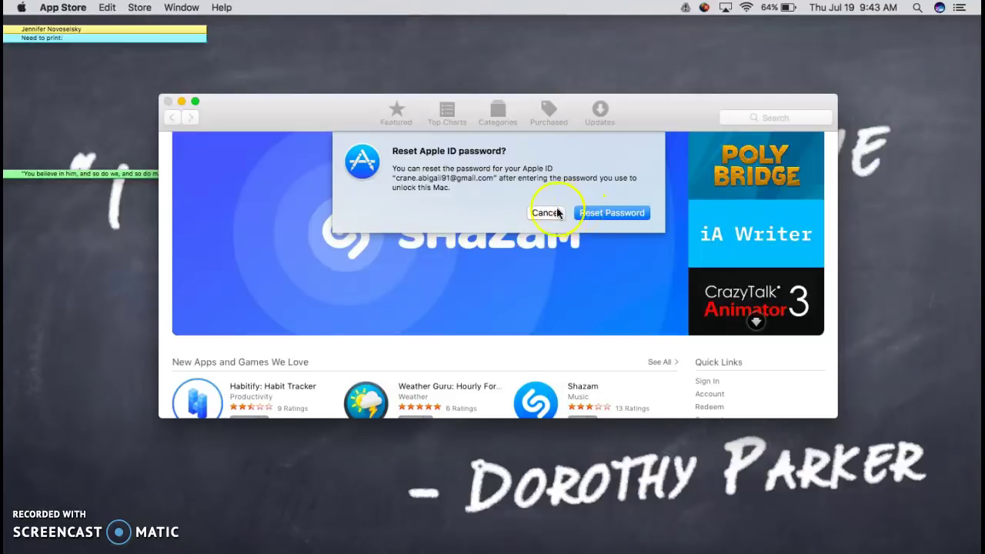
left_click(553, 212)
Open the Create Apple ID form and go through its email, password and verify fields without filling them in.
left_click(140, 8)
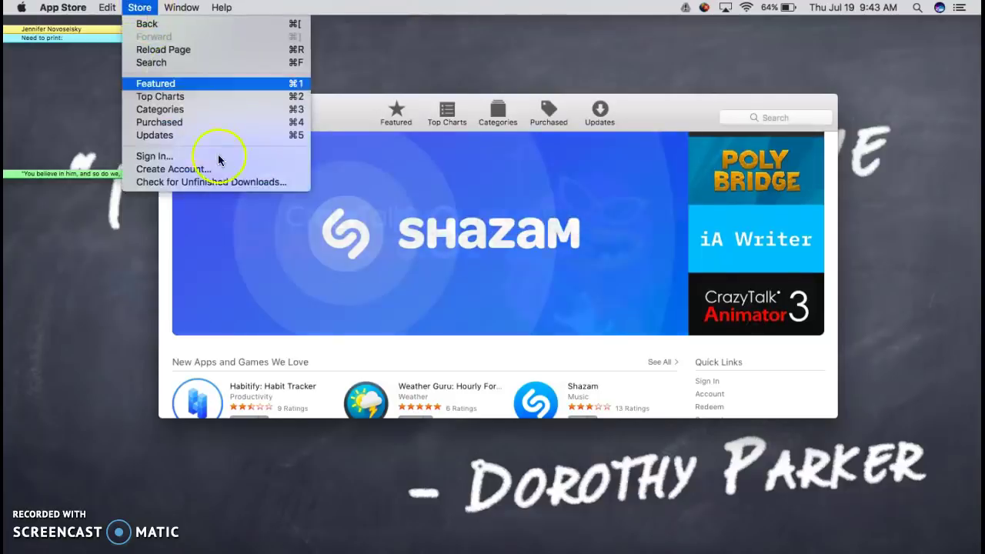
left_click(222, 182)
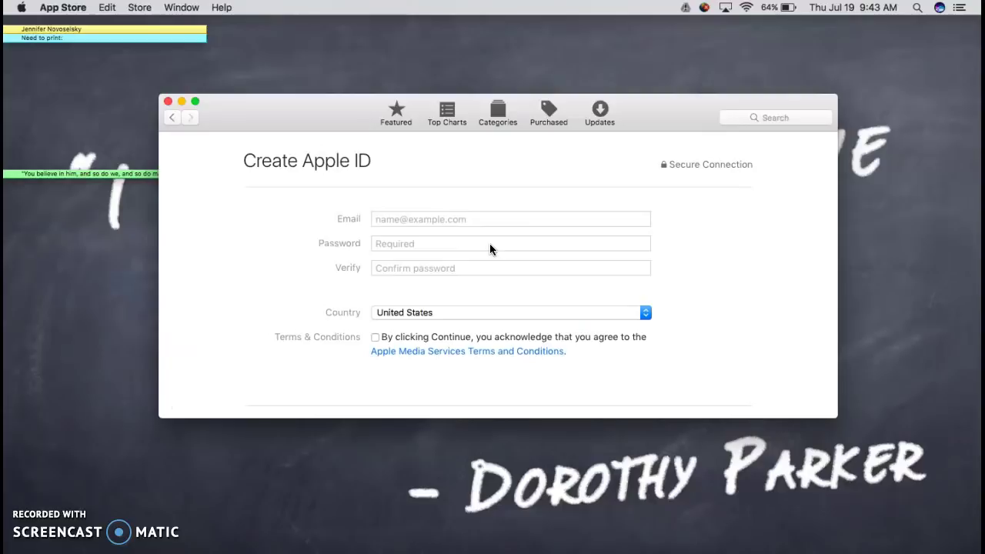
left_click(433, 215)
left_click(408, 240)
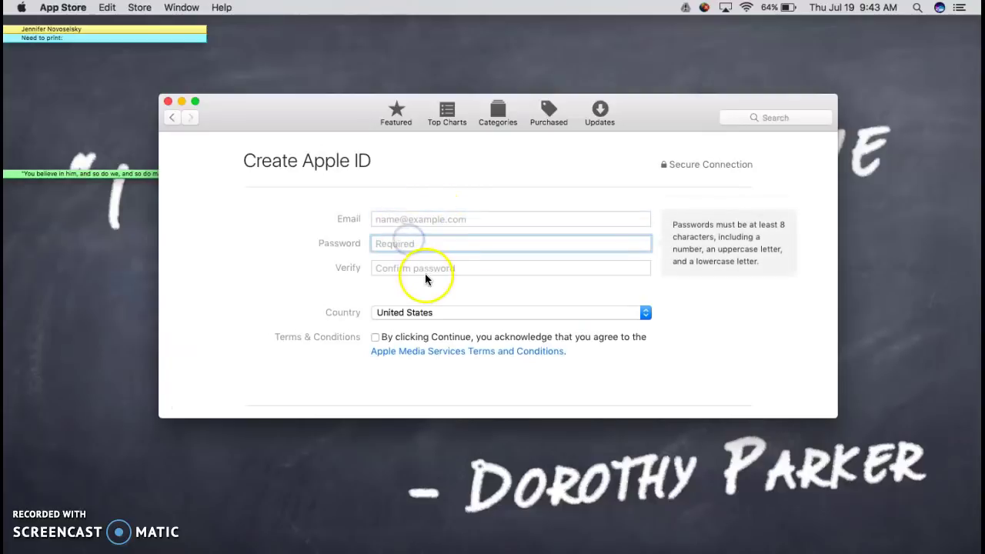
left_click(425, 272)
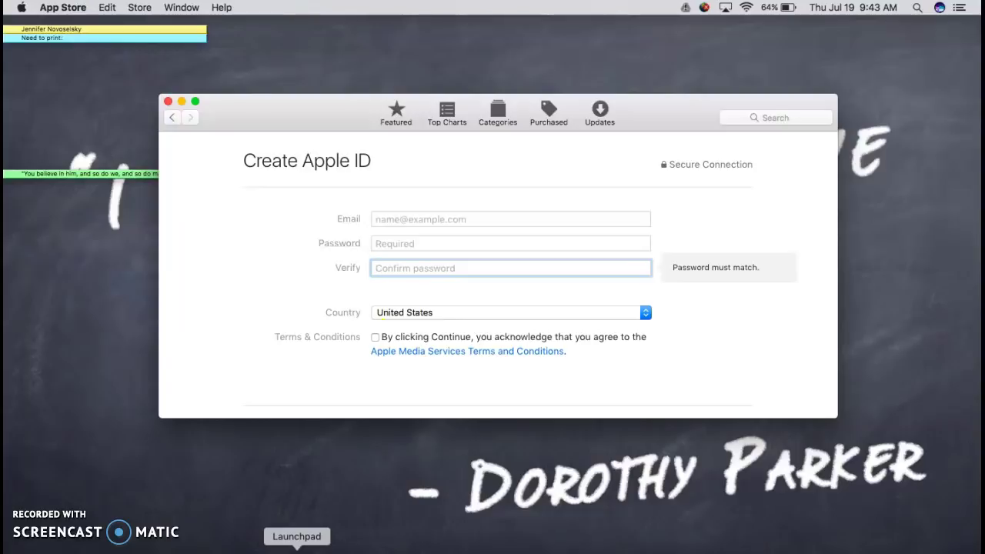
Open iBooks Author from the second page of Launchpad.
left_click(296, 548)
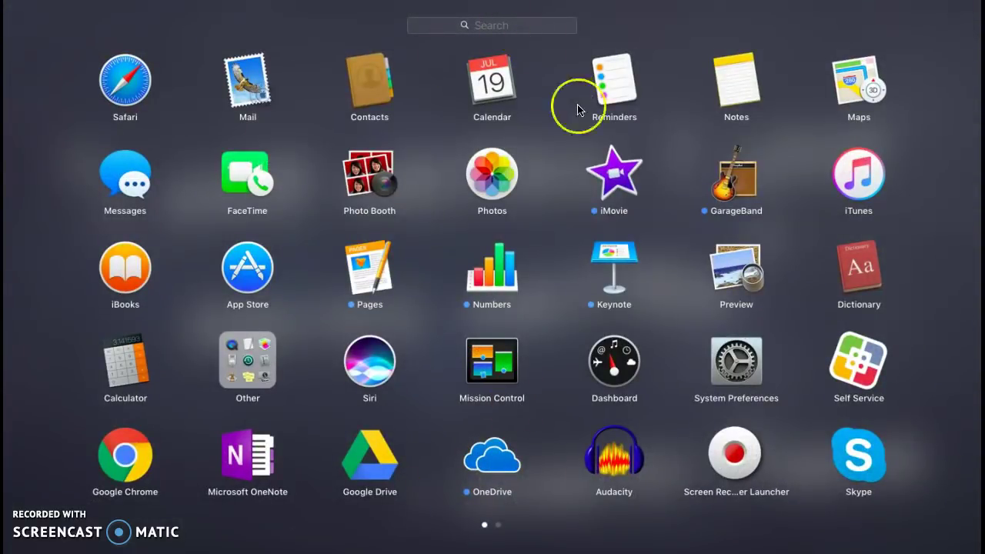
scroll(577, 106, "right", 3)
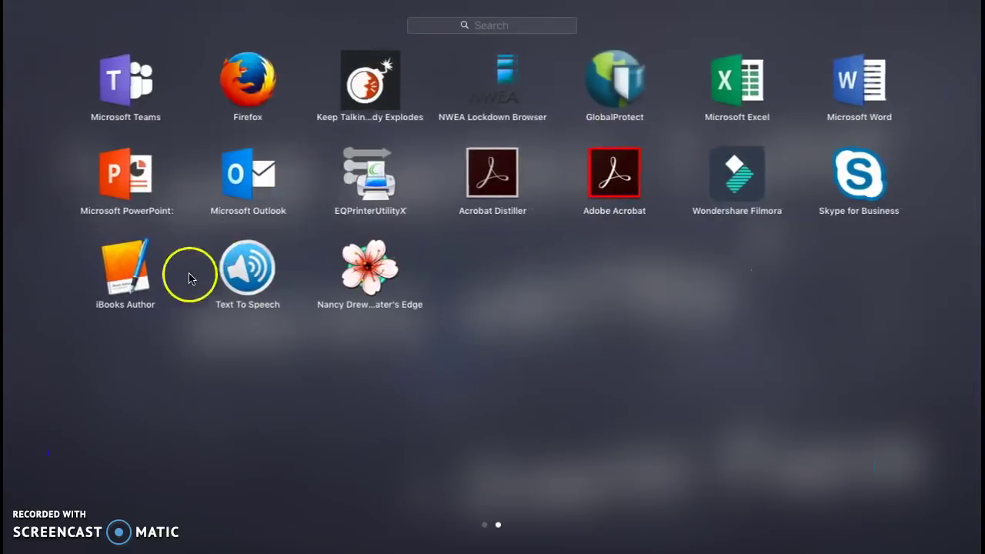
left_click(135, 260)
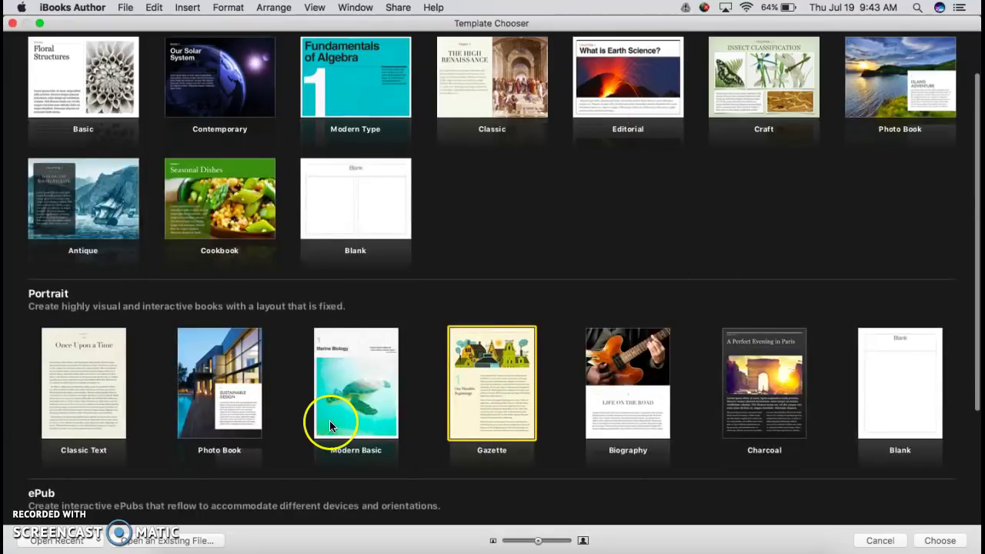
Examine the landscape, portrait and ePub templates offered in the Template Chooser.
scroll(329, 420, "down", 3)
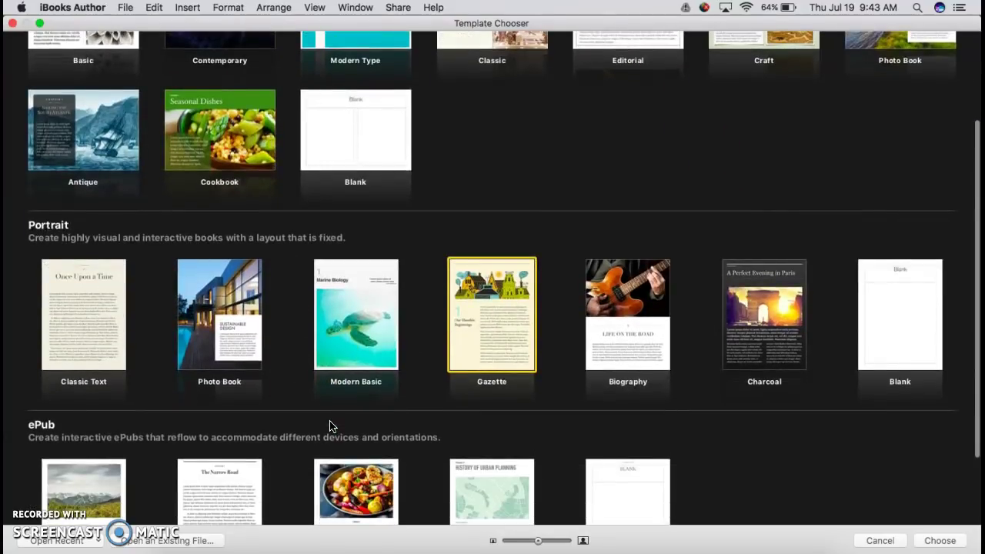
scroll(330, 425, "down", 2)
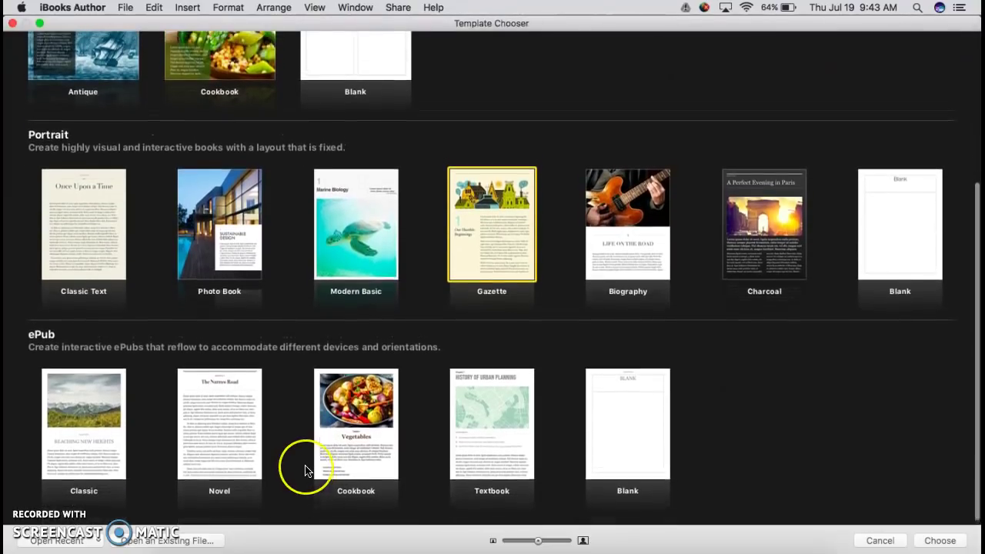
scroll(305, 471, "up", 4)
scroll(305, 471, "up", 2)
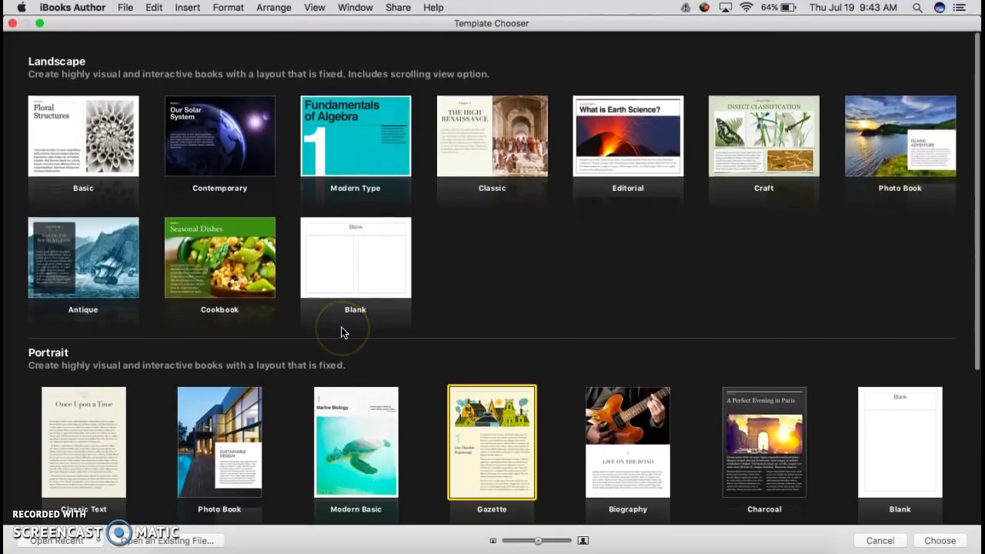
left_click(357, 350)
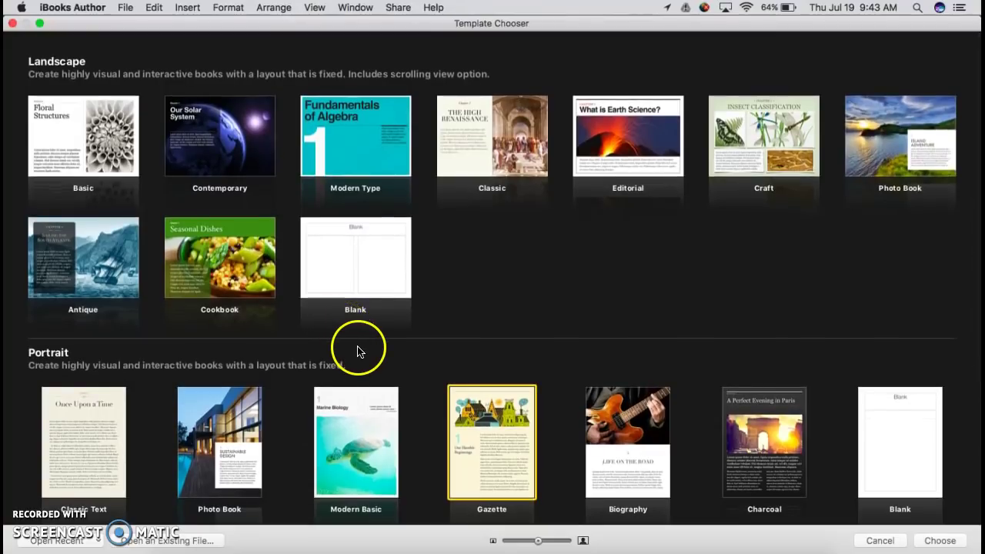
scroll(358, 350, "down", 1)
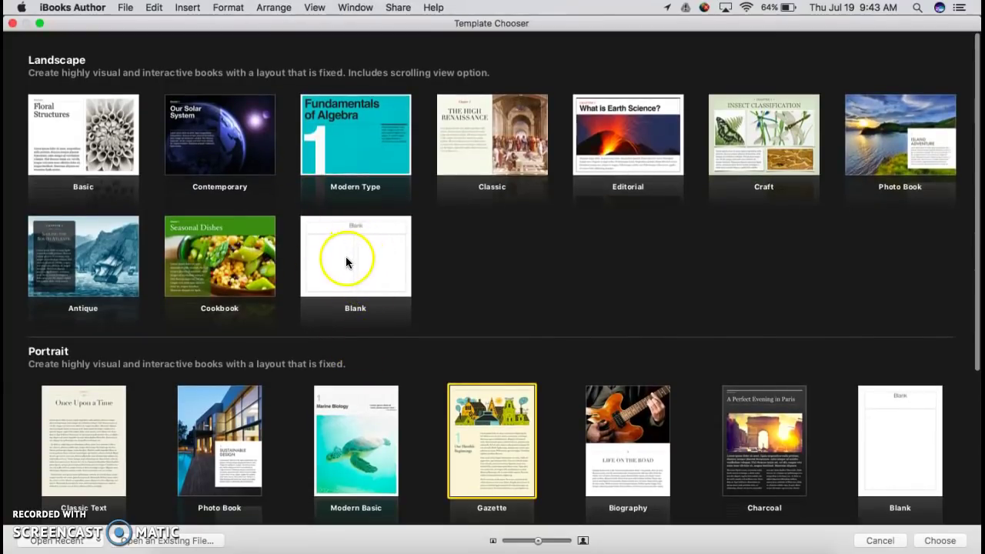
scroll(429, 407, "down", 3)
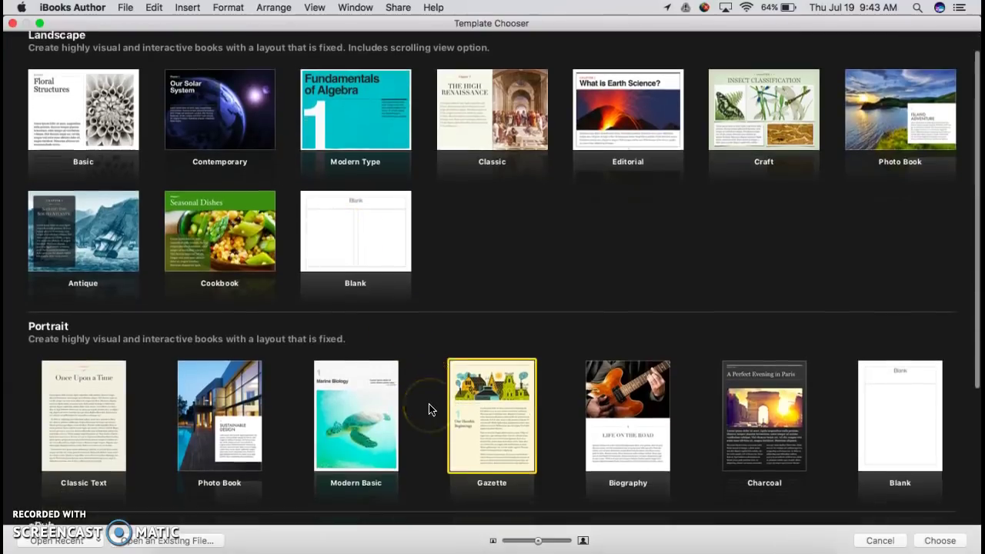
scroll(429, 408, "down", 1)
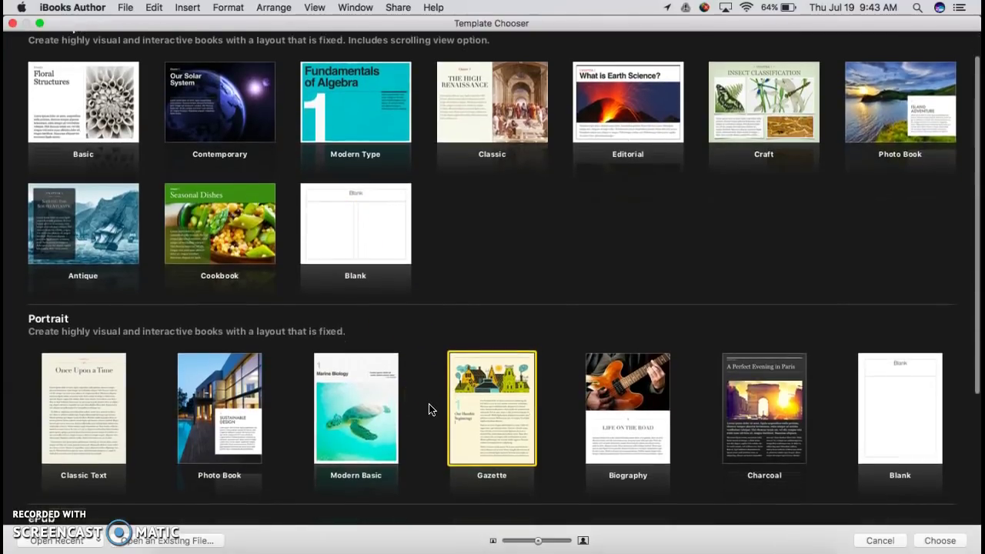
scroll(429, 408, "down", 1)
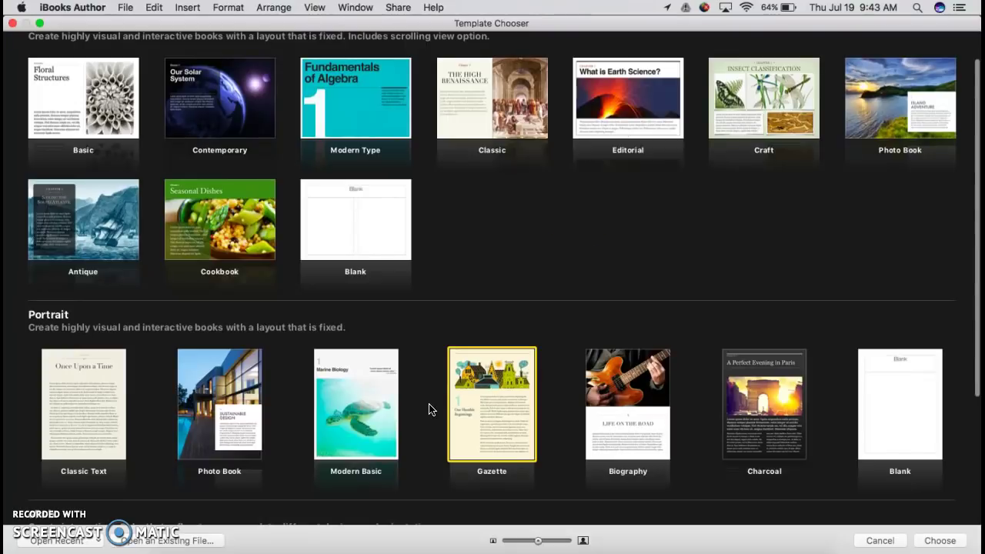
Create a new book from the landscape Craft template.
left_click(777, 132)
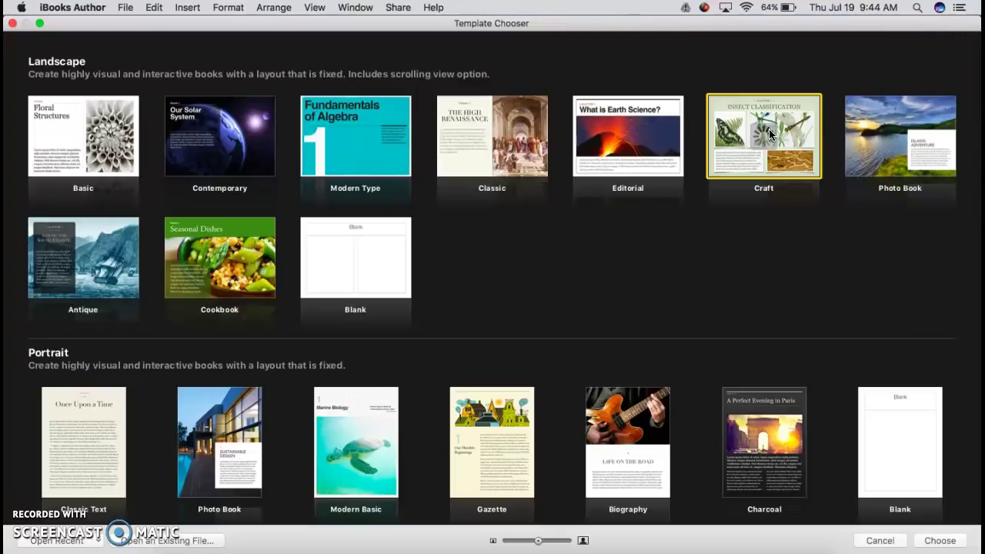
double_click(769, 134)
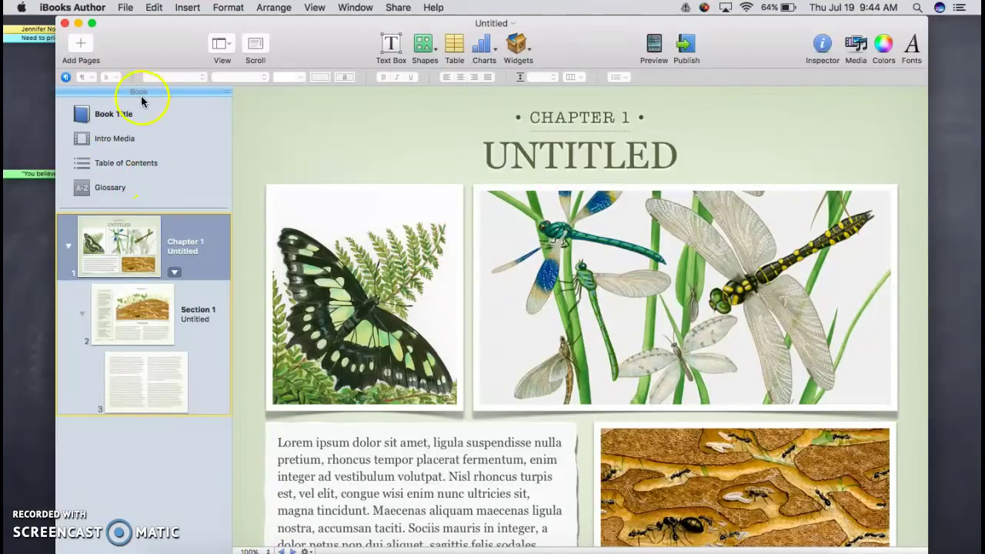
Delete the insect placeholder image from the Book Title page.
left_click(105, 116)
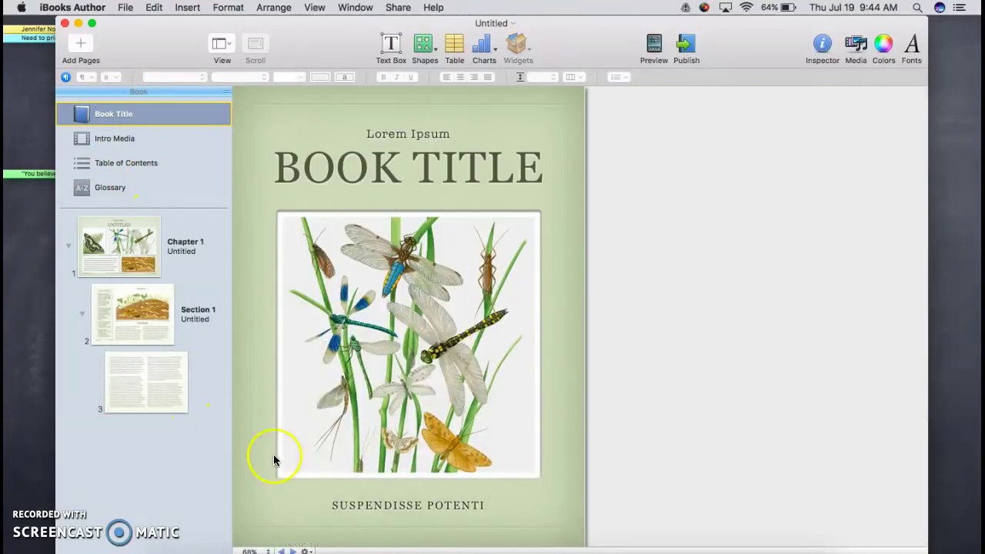
left_click(435, 332)
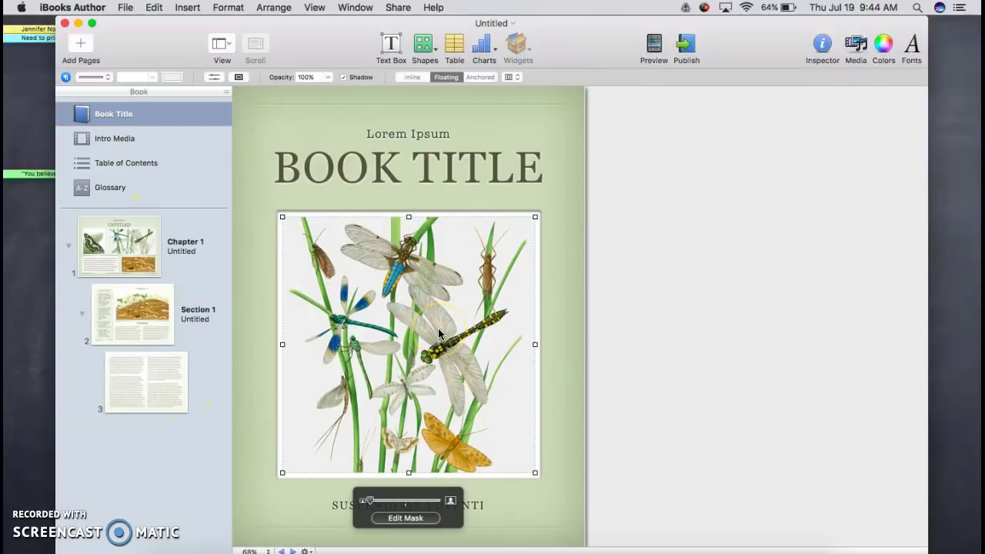
key("Delete")
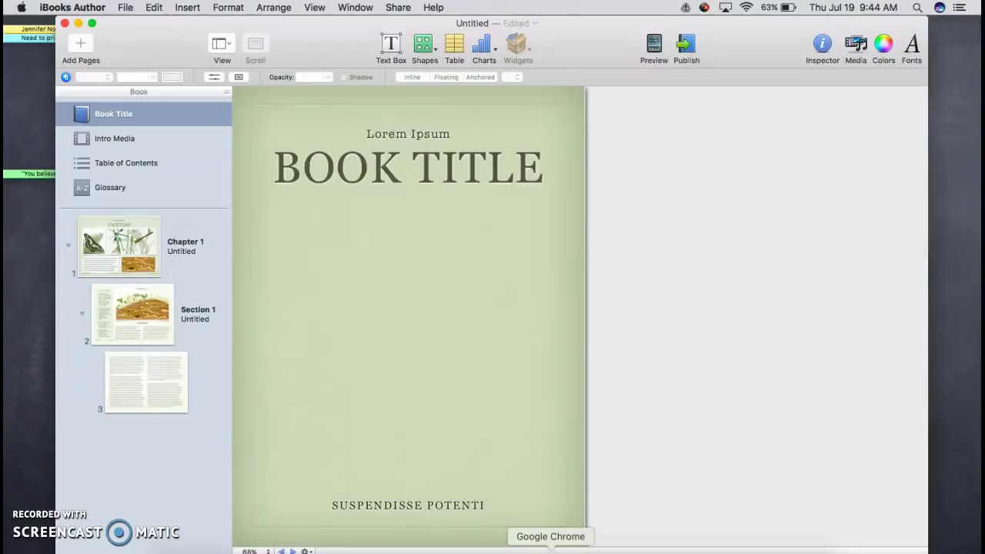
Switch to Google Chrome and search Google Images for "cat" in a new tab.
left_click(560, 549)
left_click(800, 32)
type("cat")
key("Return")
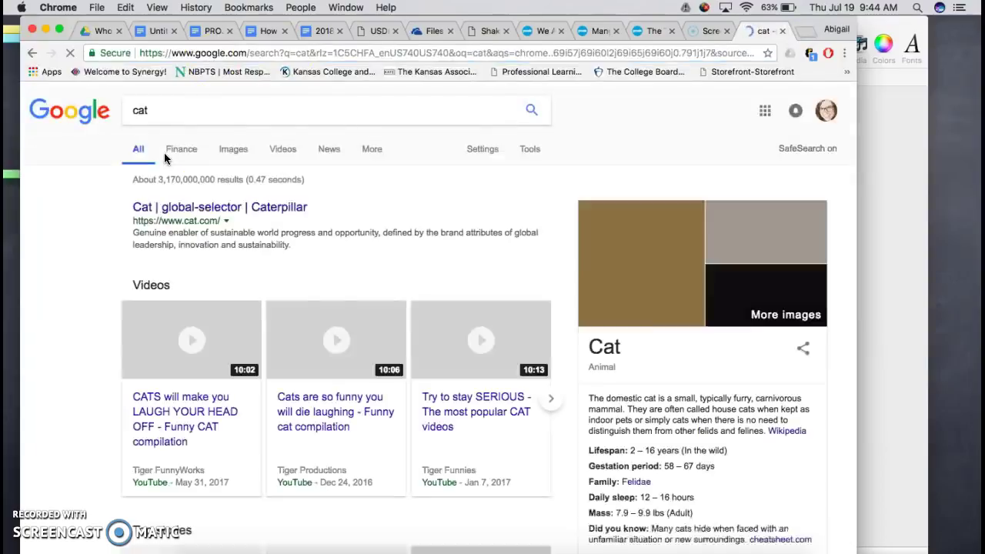
left_click(236, 148)
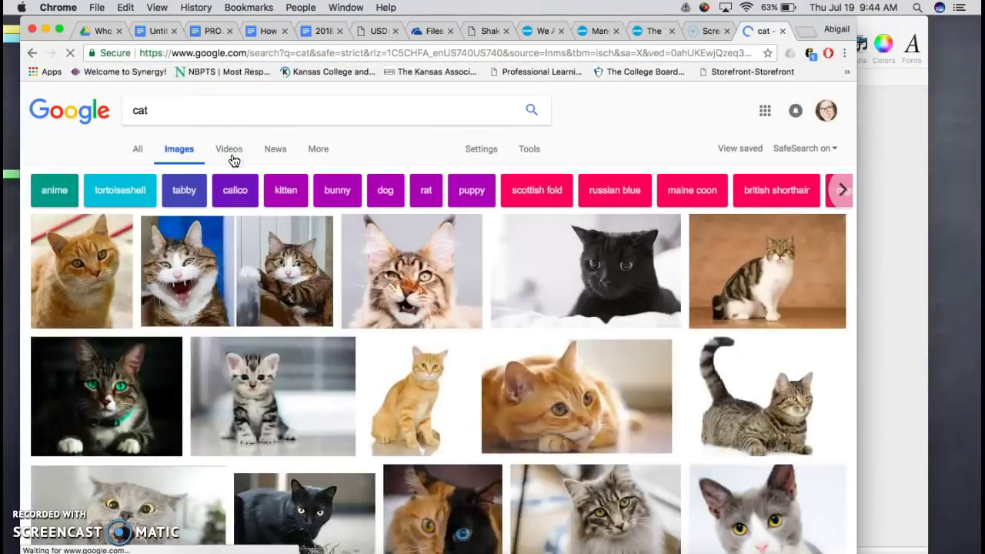
Save the full-size orange cat picture from Wiktionary as the JPEG image Cat03 in the Downloads folder.
left_click(77, 292)
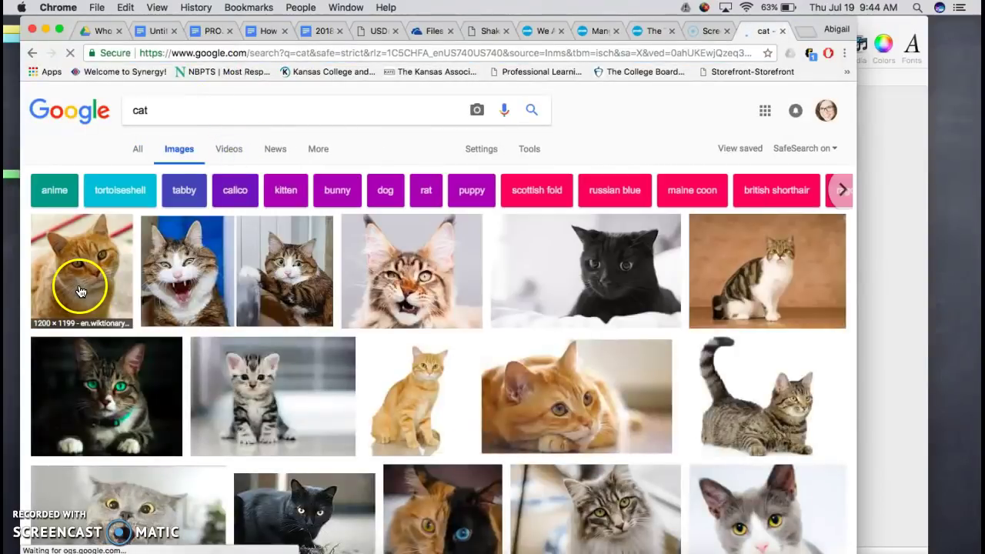
right_click(297, 324)
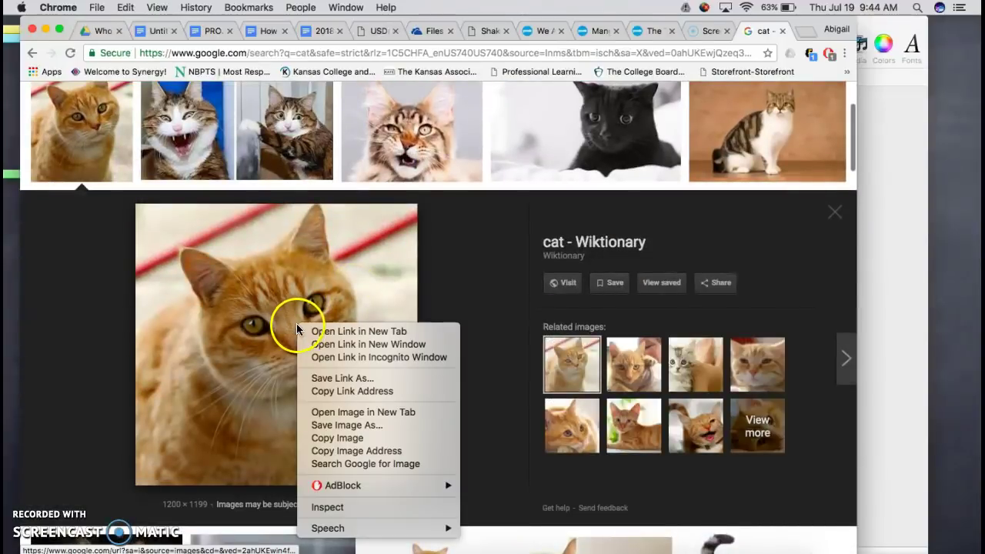
left_click(350, 425)
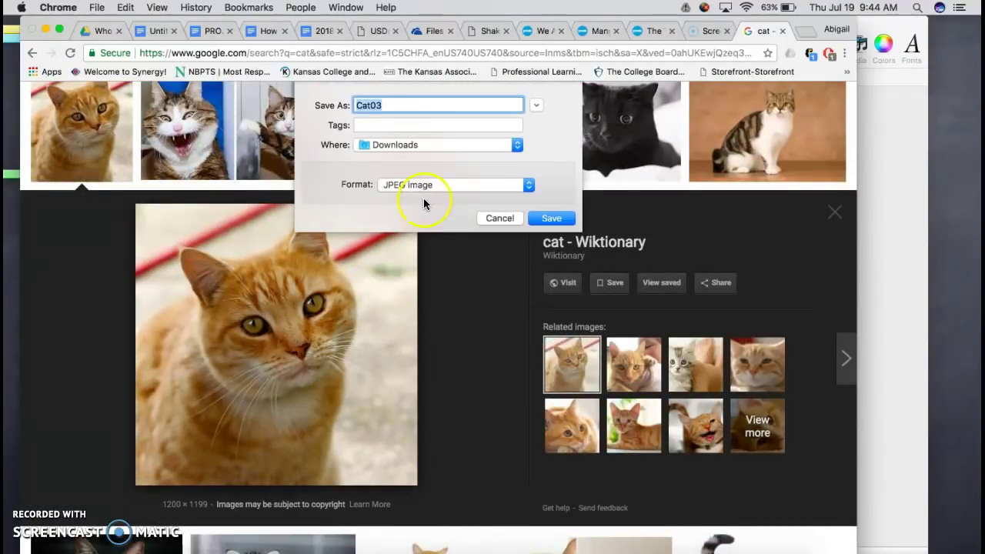
left_click(418, 145)
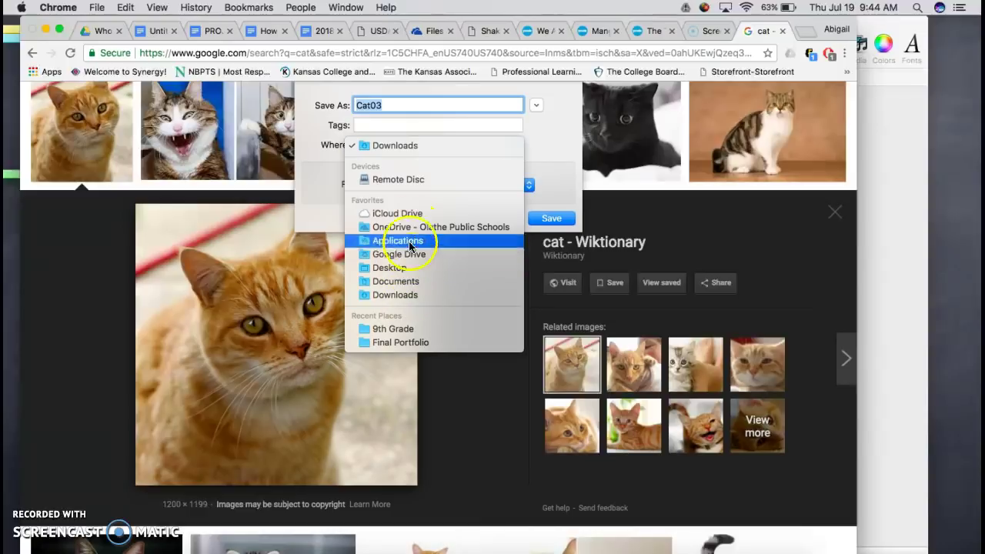
left_click(415, 146)
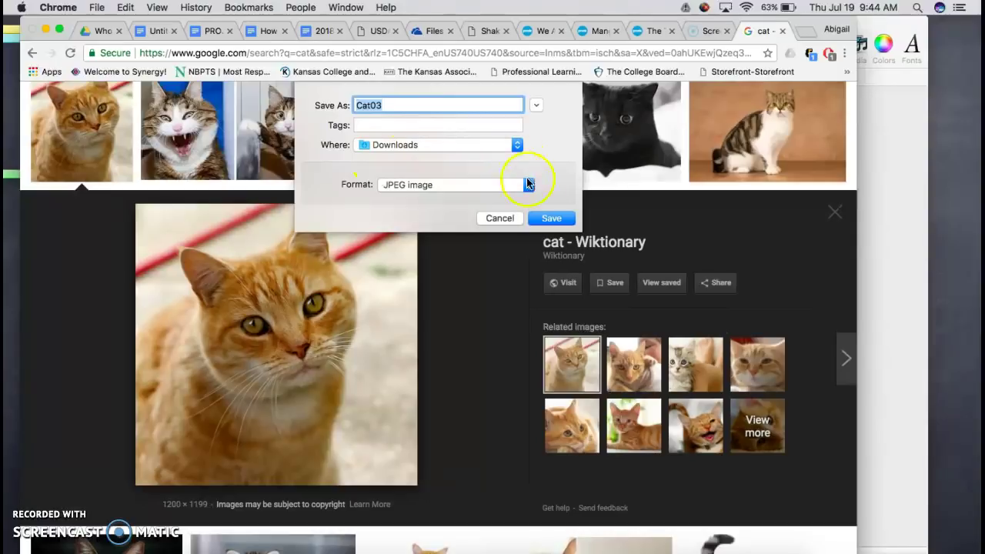
left_click(560, 220)
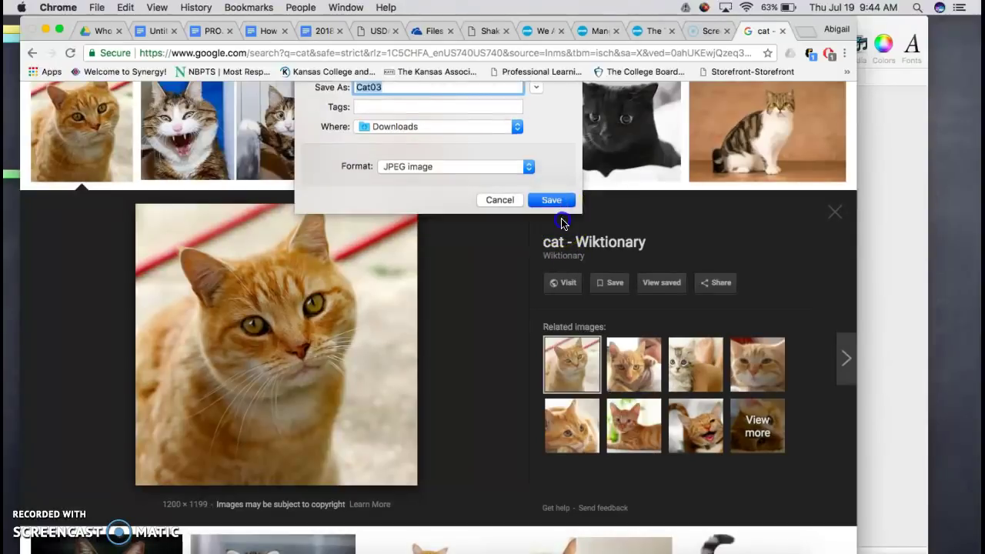
Return to iBooks Author, insert Cat03.jpg from Downloads on the cover, and enlarge it to fill the space under the title.
left_click(914, 231)
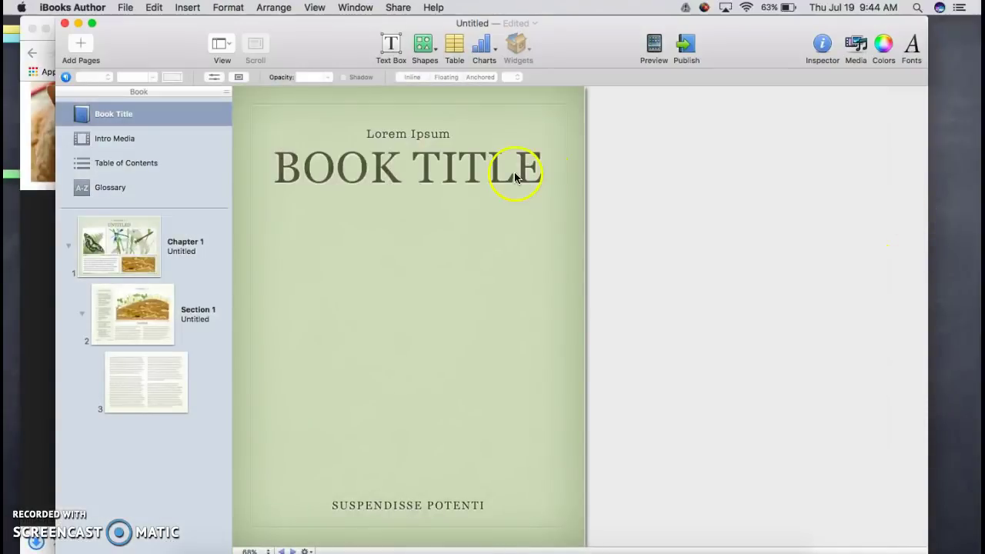
left_click(189, 8)
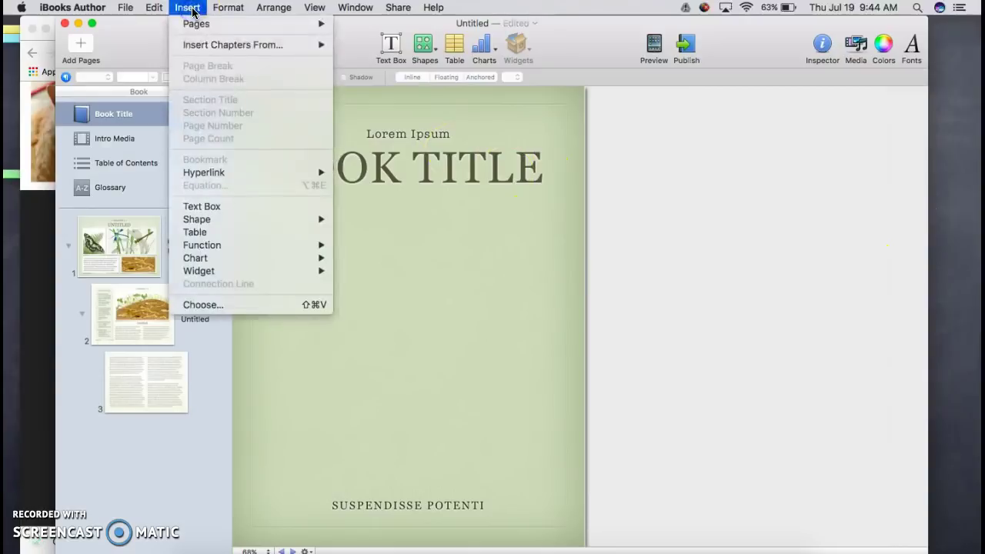
left_click(203, 306)
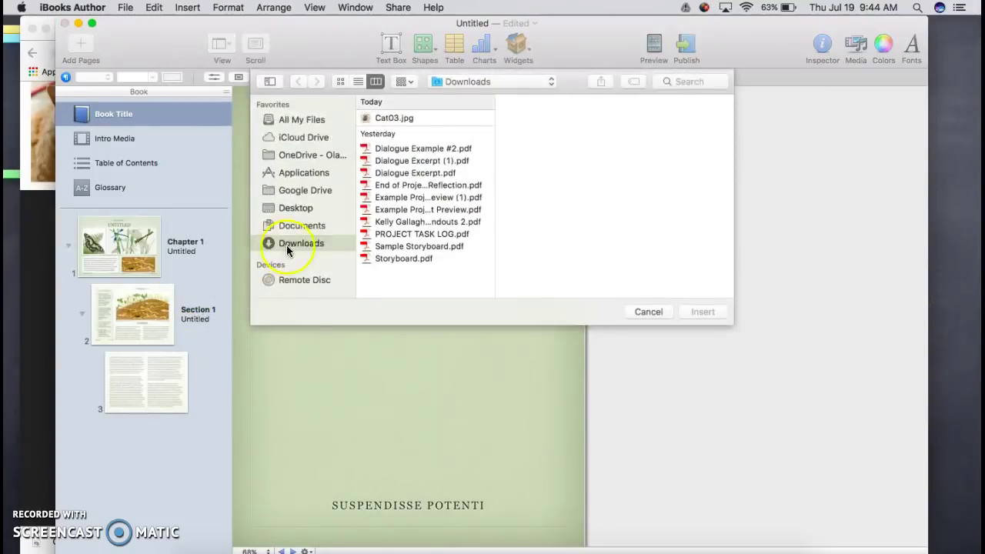
left_click(400, 119)
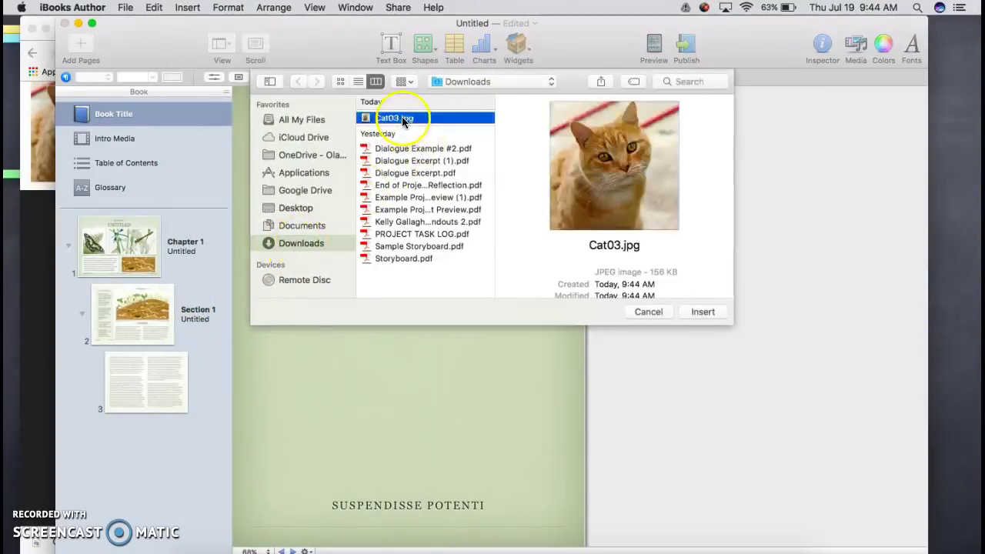
left_click(705, 312)
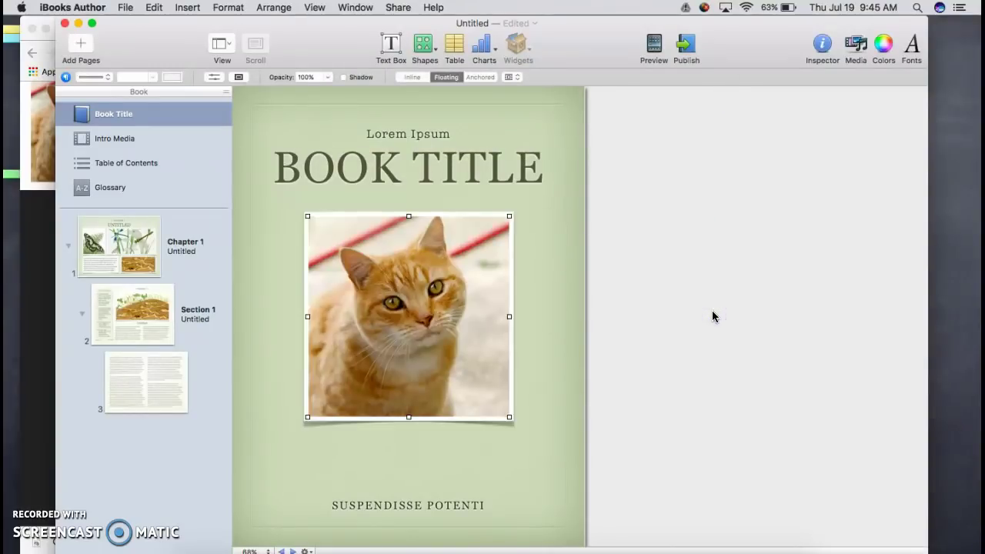
left_click_drag(508, 417, 539, 464)
left_click_drag(494, 391, 475, 394)
Replace the book title on the cover with "MY STORY".
double_click(479, 179)
left_click(458, 171)
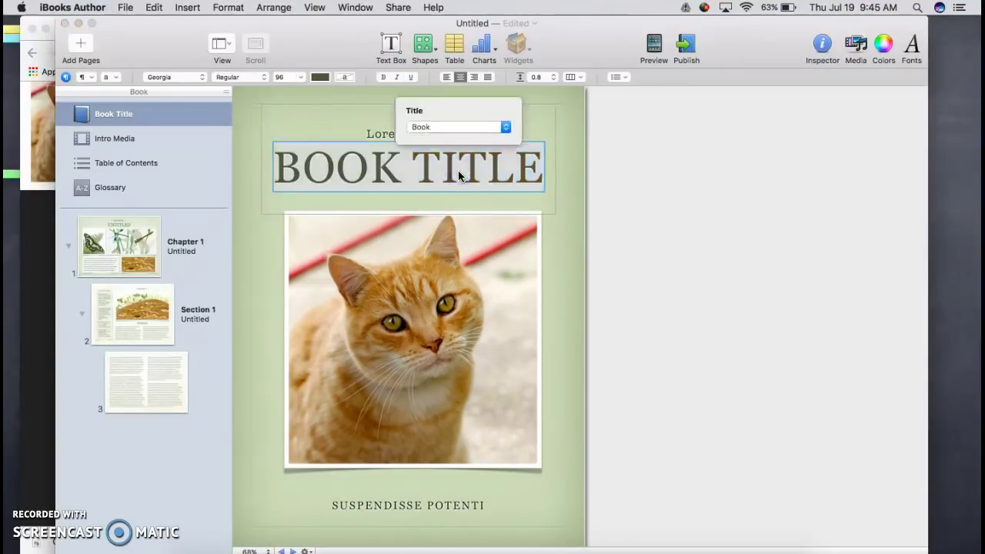
type("MY STORY")
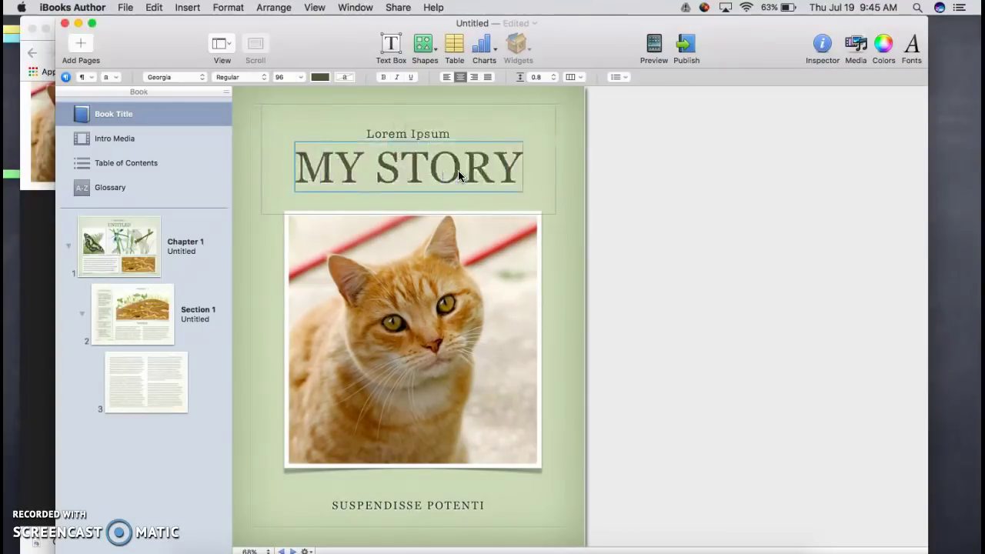
Try the Impact font on the cover title, then set the title to Bodoni SvtyTwo ITC TT.
left_click(457, 170)
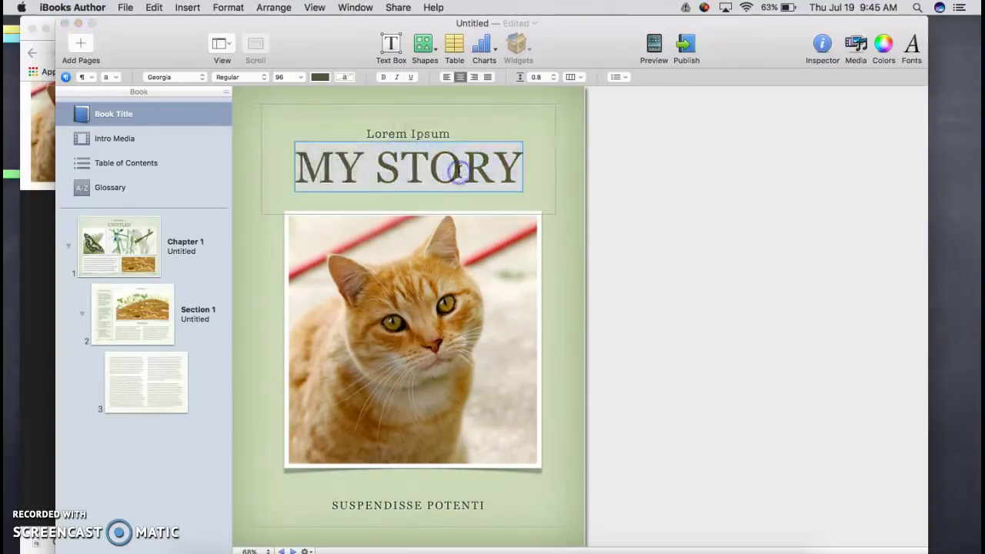
left_click(185, 77)
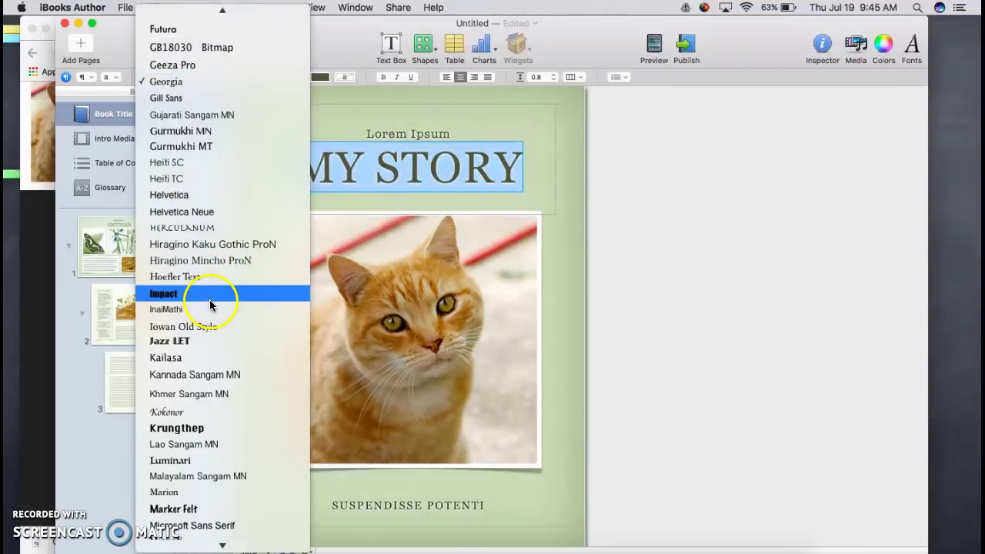
left_click(210, 299)
left_click(202, 77)
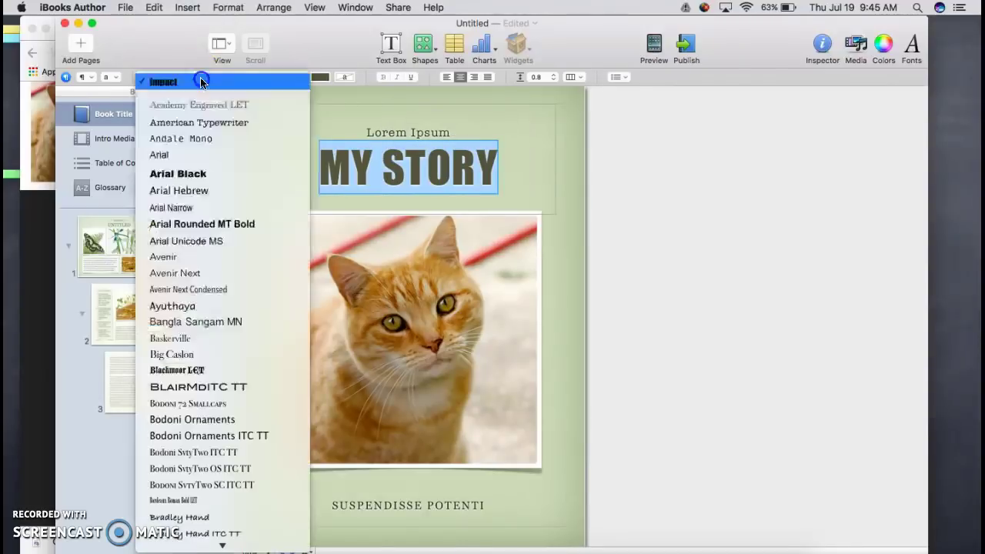
left_click(221, 456)
Replace the Lorem Ipsum line above the title with "By" and the author's name.
type("by mrs. crane")
triple_click(403, 132)
key("BackSpace")
type("By Mr.")
key("BackSpace")
type("s. Crane")
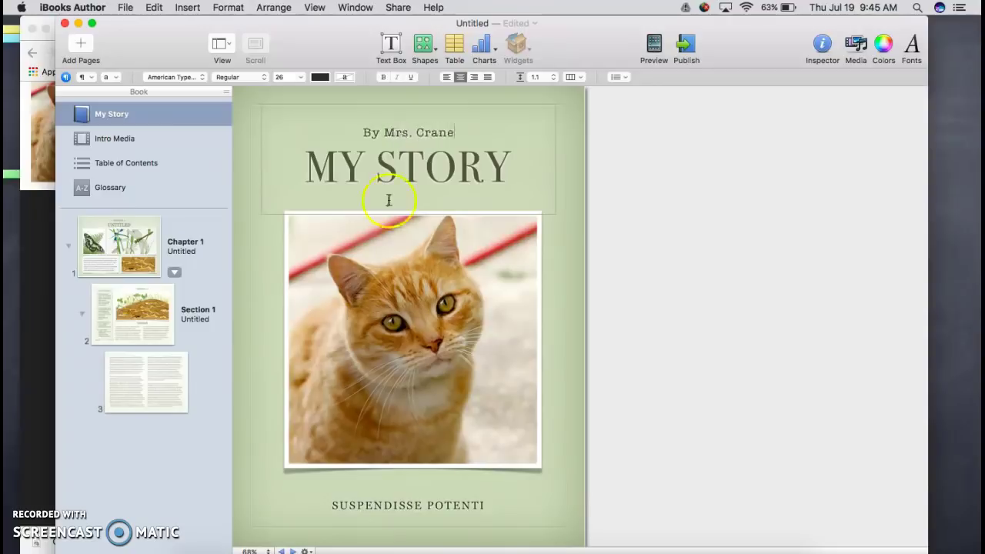
Open the "Suspendisse Potenti" text line below the cat picture for editing.
left_click(402, 479)
left_click(413, 505)
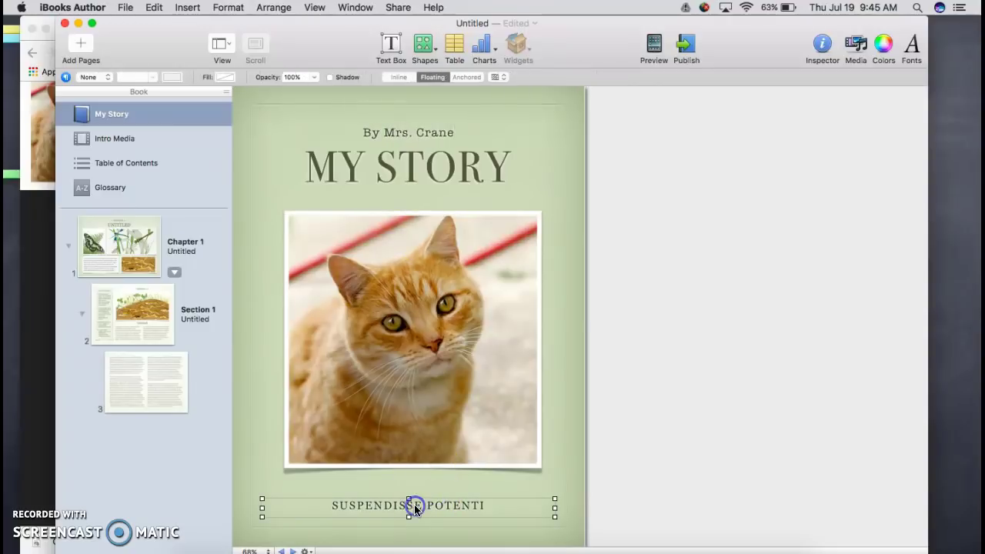
left_click(462, 514)
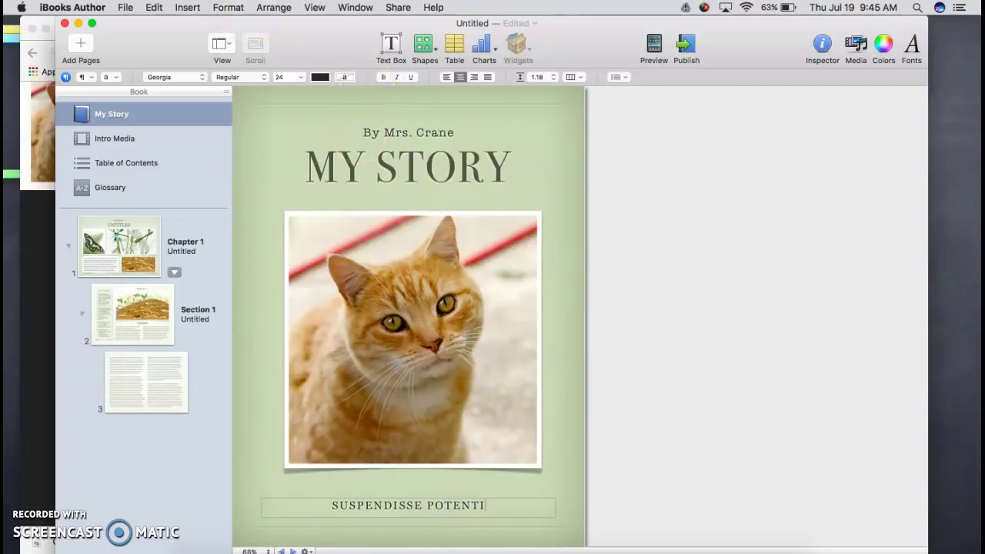
Insert a text box, move it to the top of the cover over the author line, and select its placeholder text.
left_click(187, 7)
left_click(256, 206)
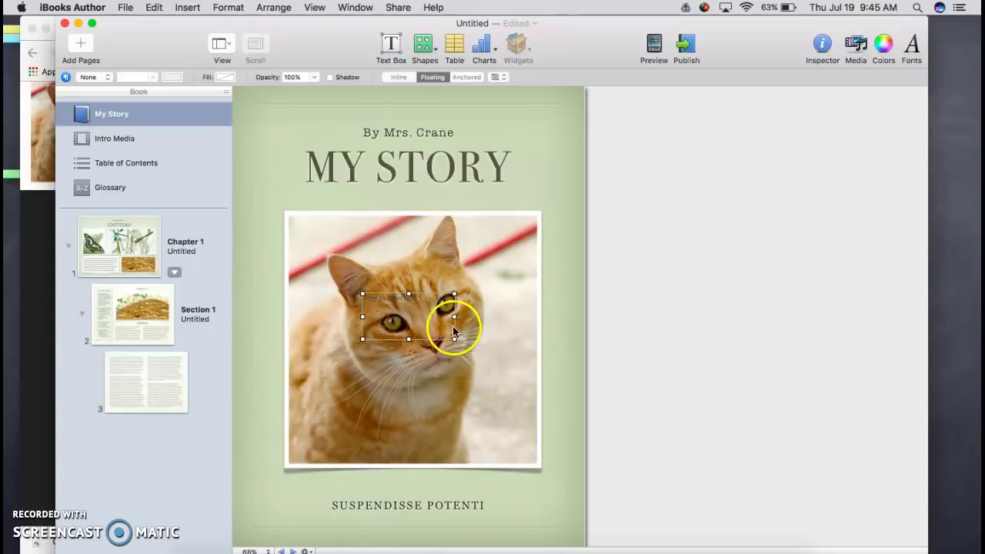
left_click_drag(450, 336, 456, 139)
double_click(389, 98)
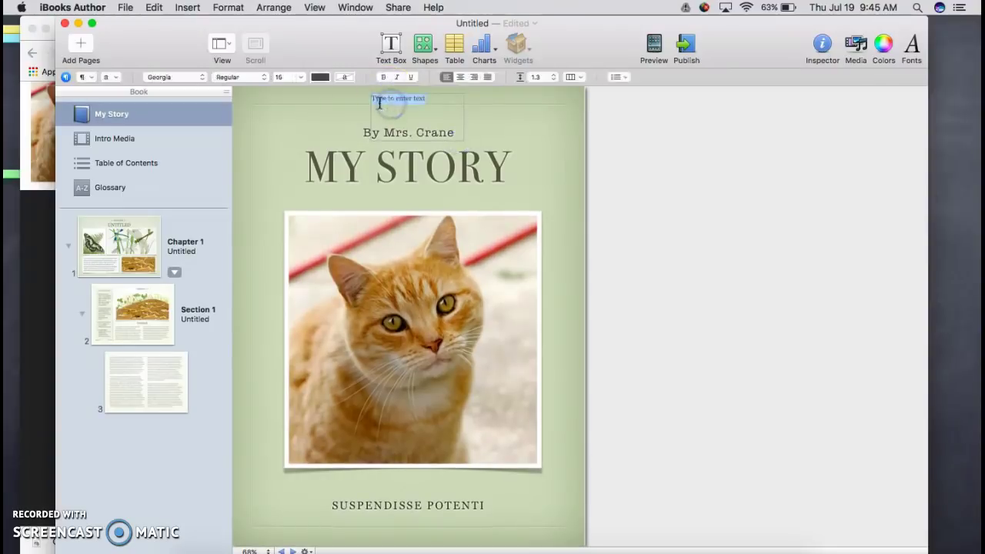
left_click(298, 78)
left_click(246, 167)
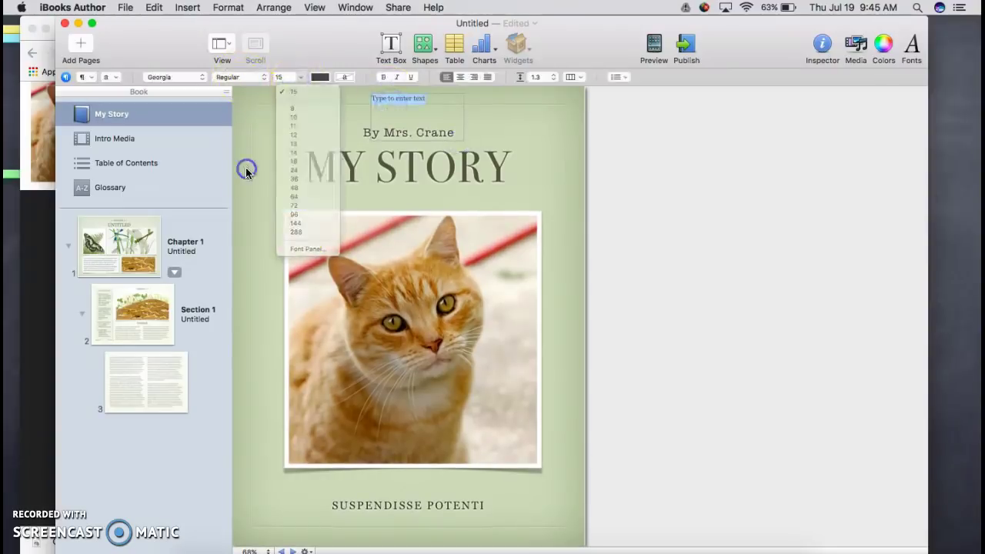
View the book's Intro Media page and its Table of Contents page.
left_click(128, 139)
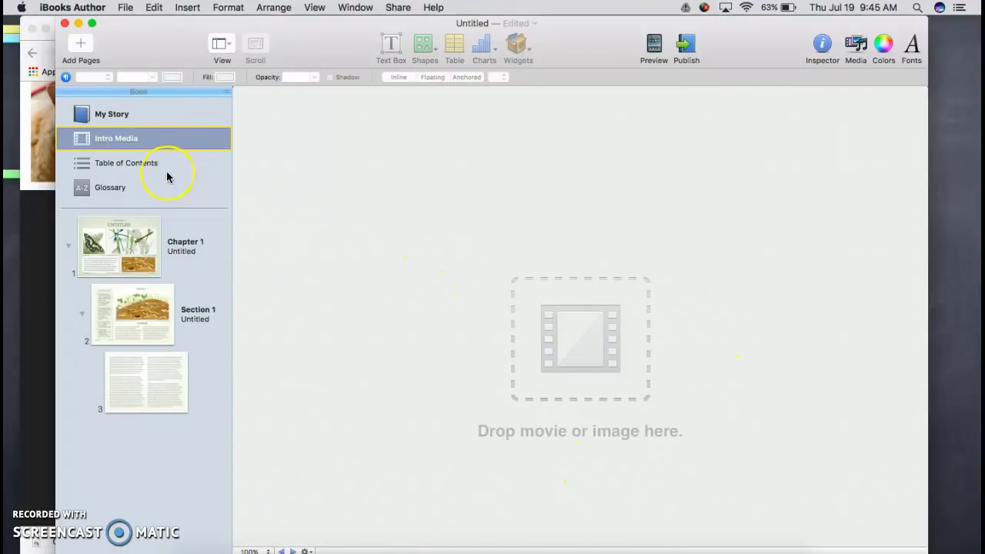
left_click(162, 161)
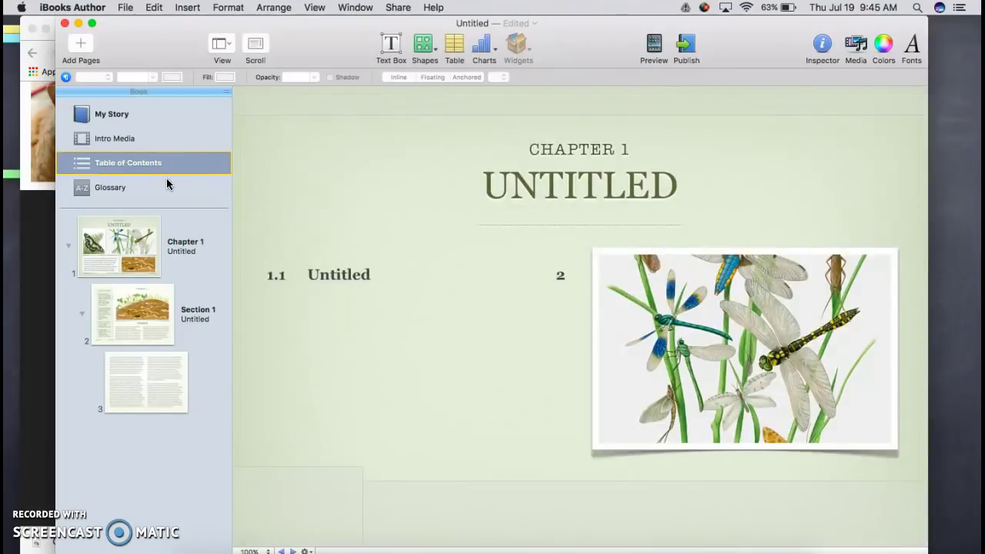